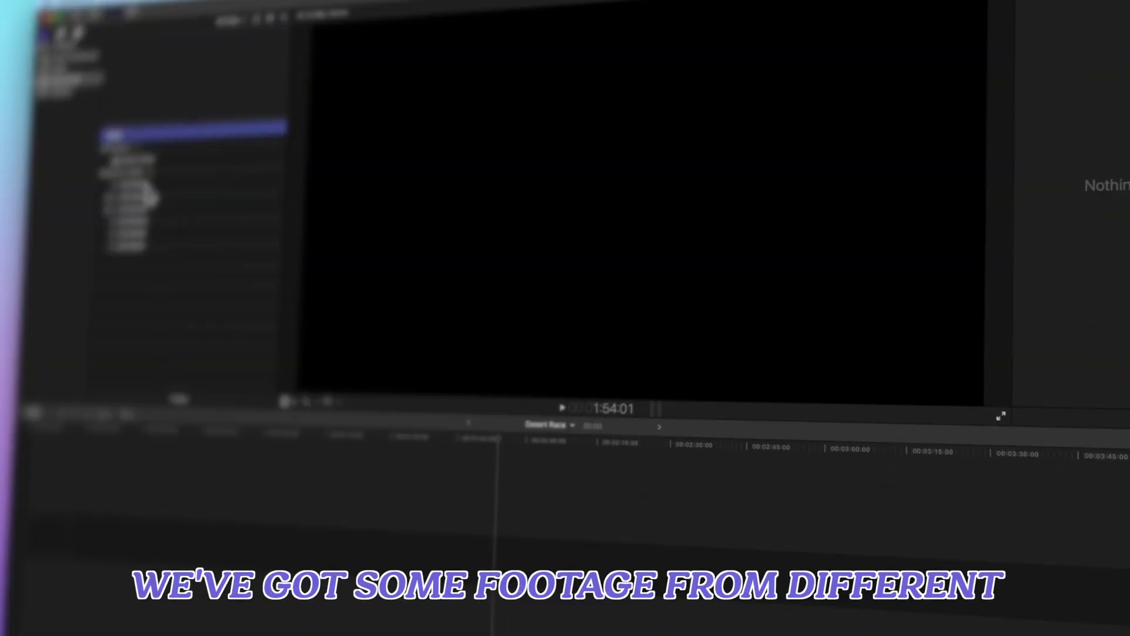
# Preview a couple of camera clips, then select all six clips AGFQRWA through AGFQRWF
pyautogui.click(79, 231)
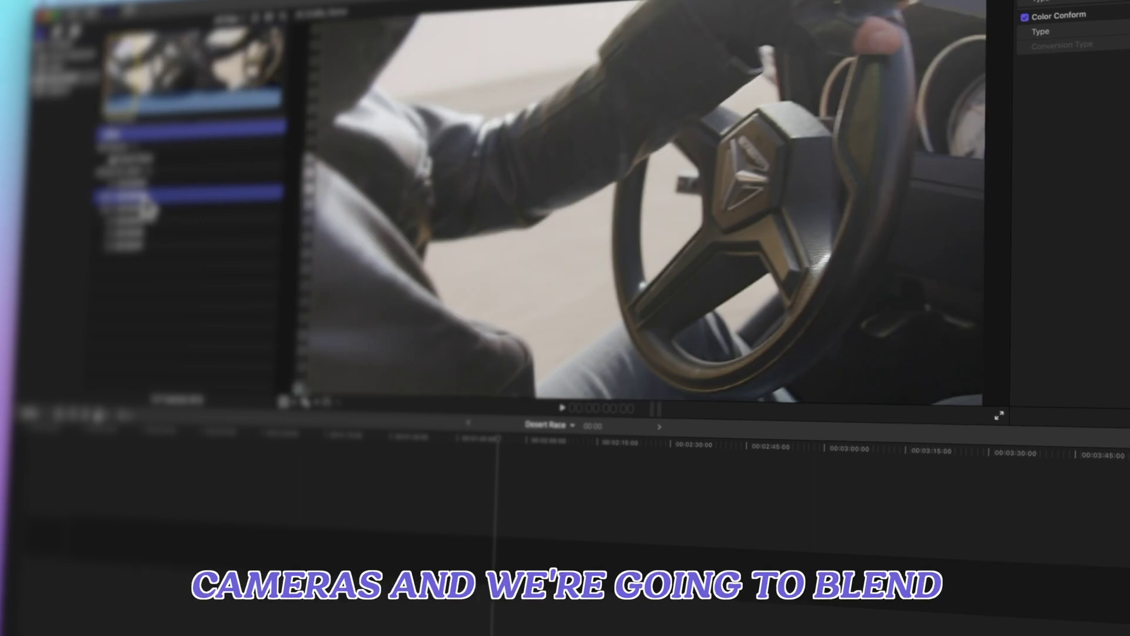
pyautogui.click(138, 219)
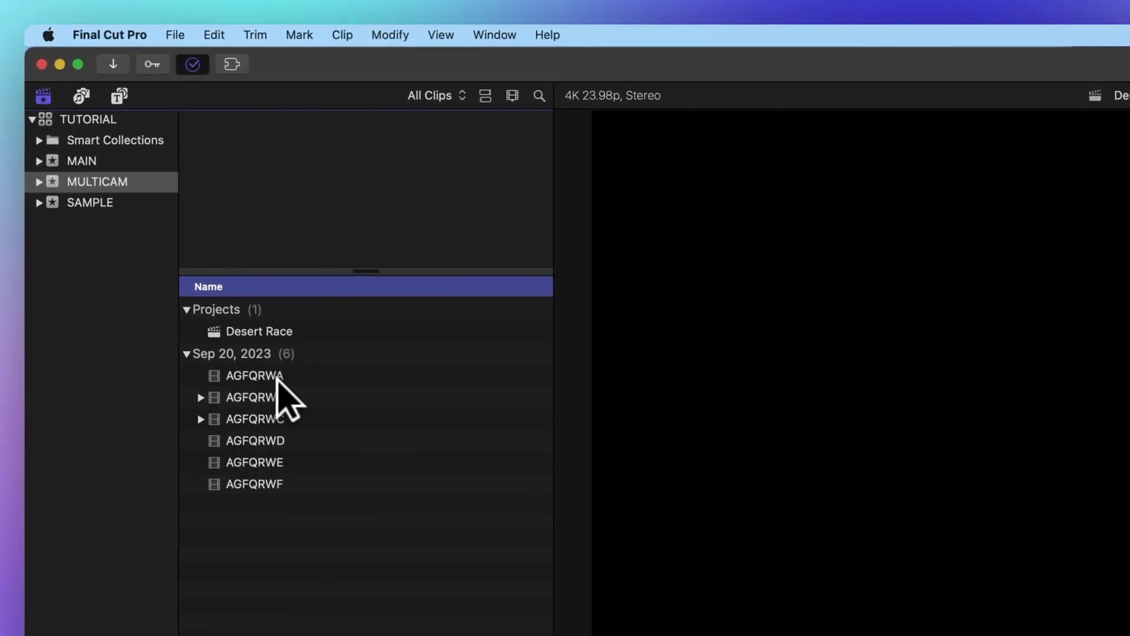
pyautogui.click(170, 200)
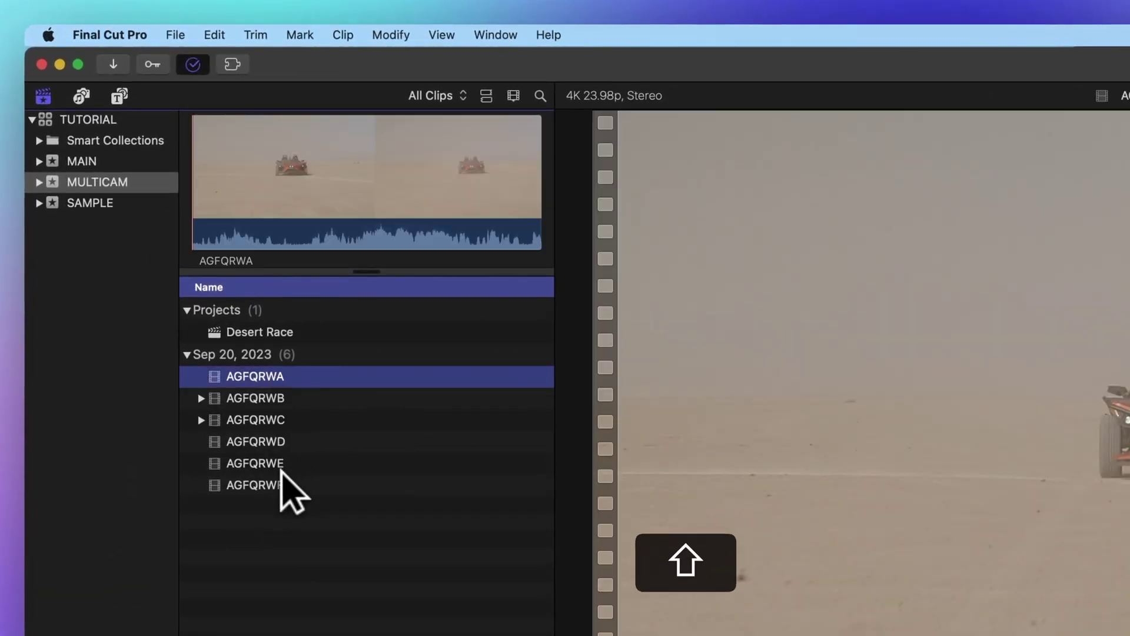
pyautogui.keyDown('shift'); pyautogui.click(278, 481); pyautogui.keyUp('shift')
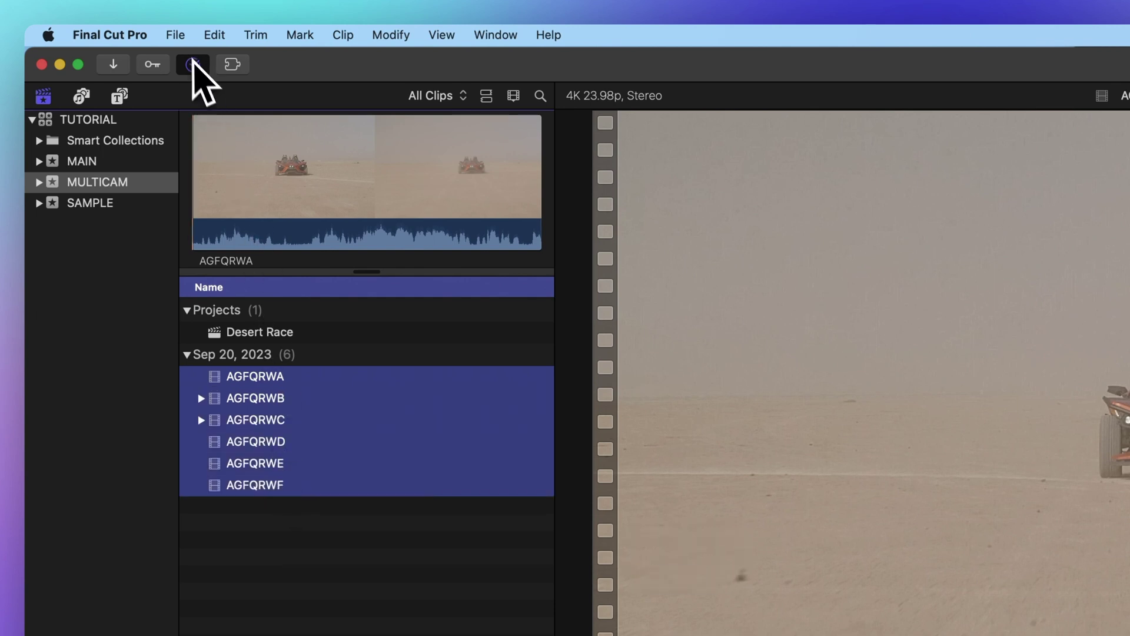
# Start a new multicam clip from the six selected clips via File > New
pyautogui.click(176, 35)
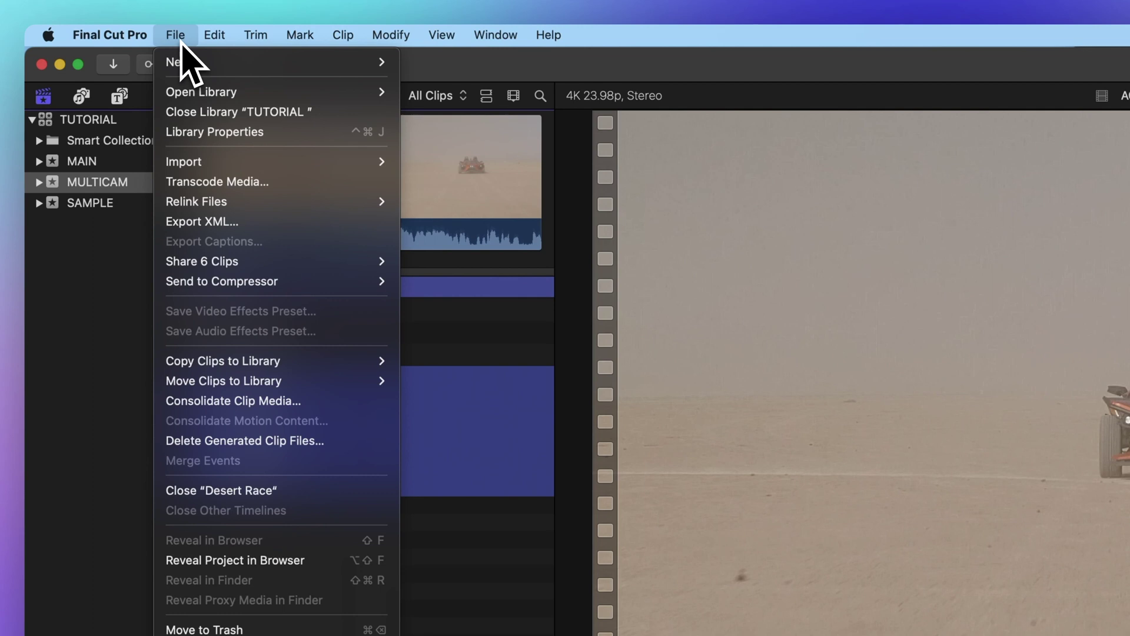
pyautogui.moveTo(194, 62)
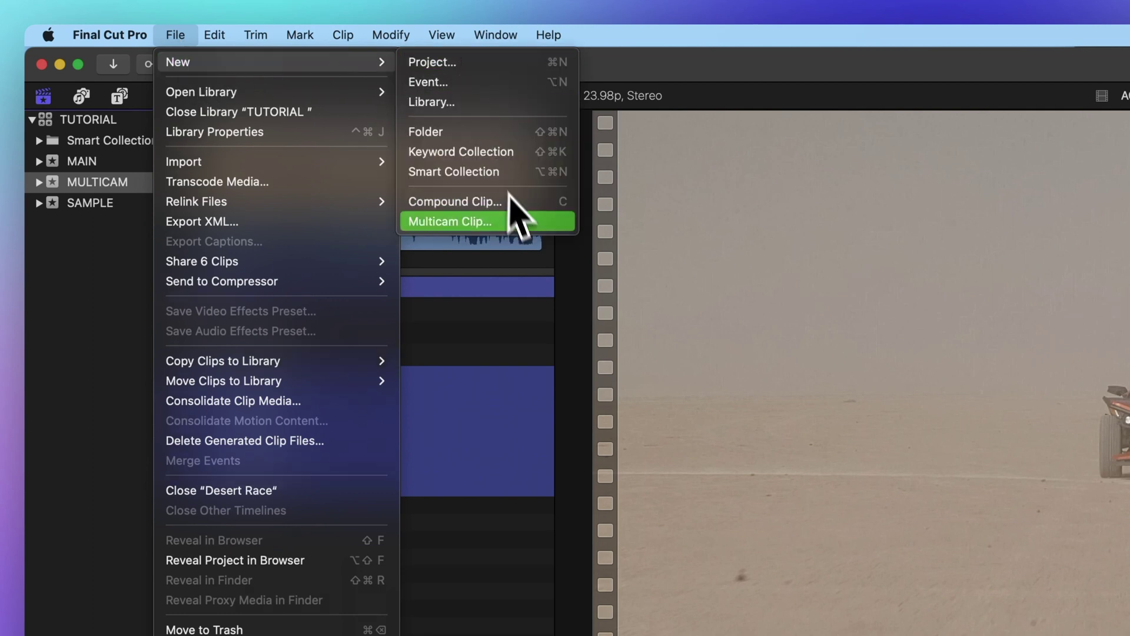
pyautogui.click(514, 222)
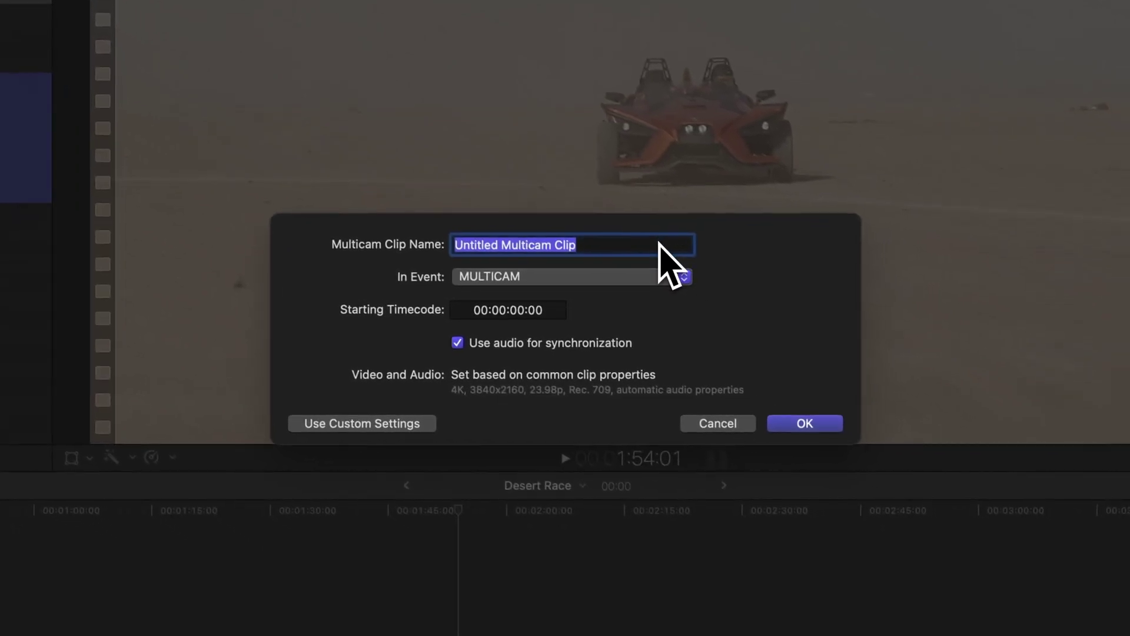
# Create multicam clip 'Scene 1' in MULTICAM, timecode 00:00:00:00, with audio synchronization on
pyautogui.write('Scene 1')
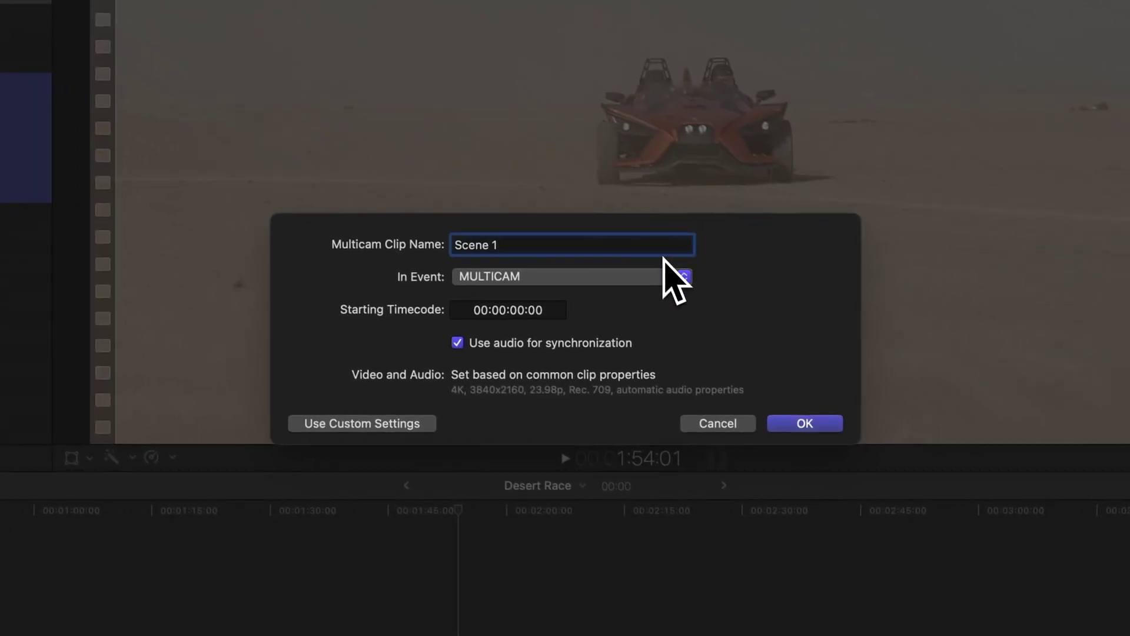
pyautogui.click(663, 274)
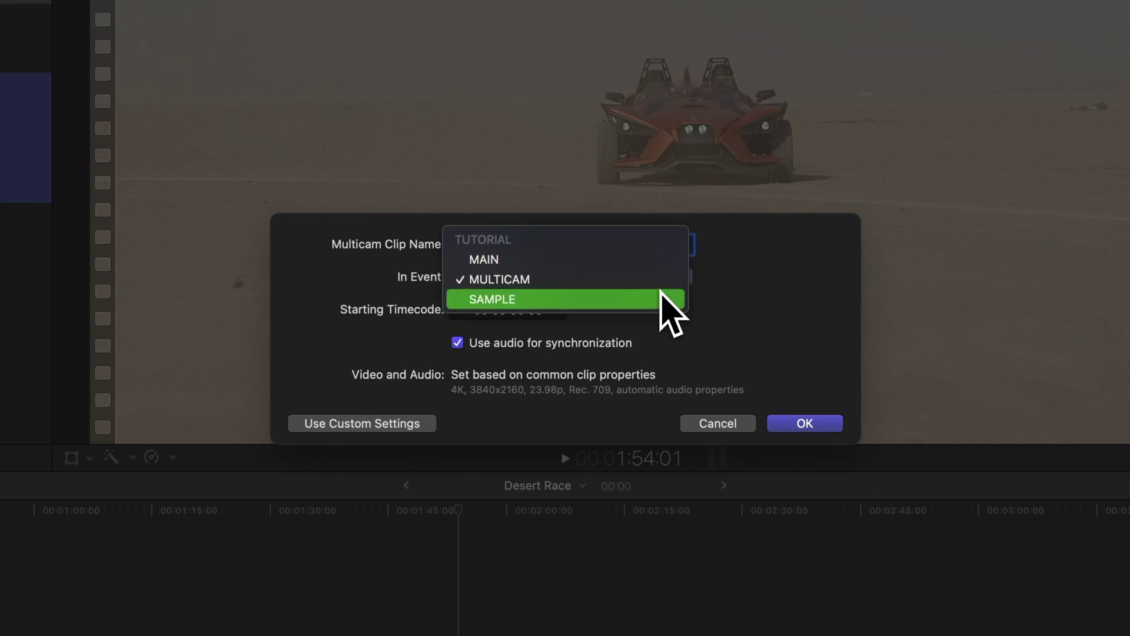
pyautogui.click(664, 285)
pyautogui.moveTo(454, 308); pyautogui.dragTo(608, 308)
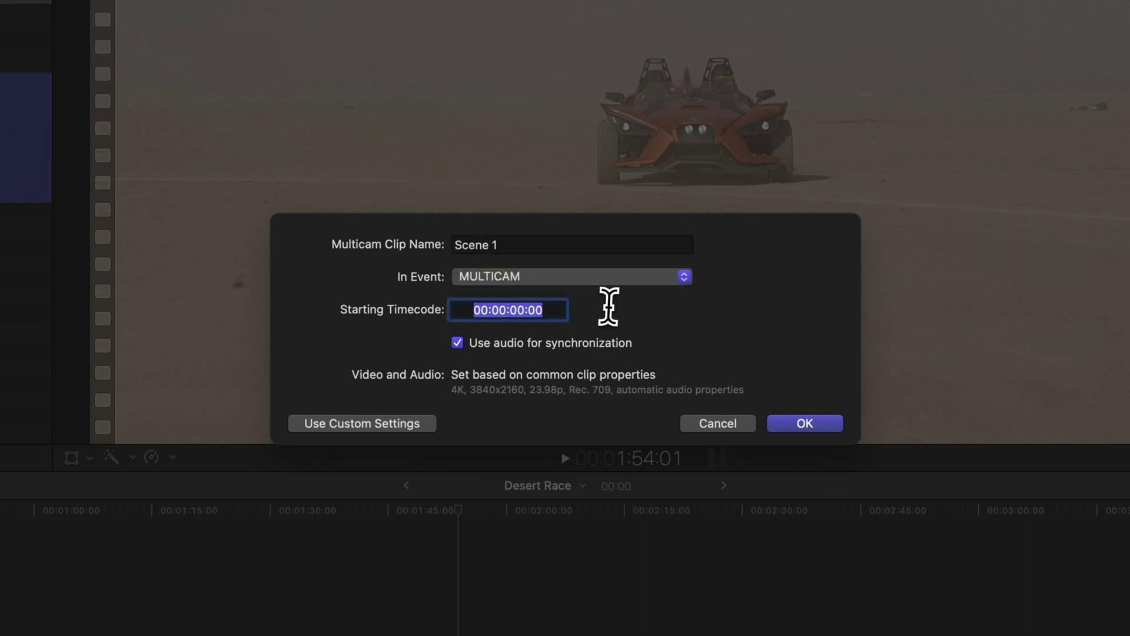
pyautogui.click(556, 311)
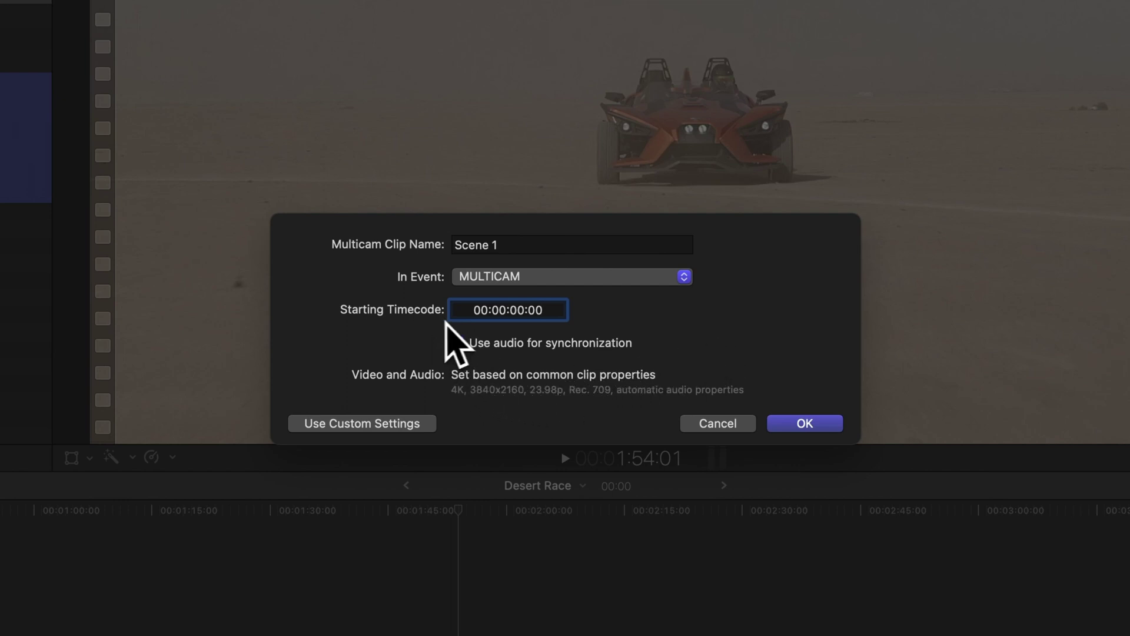
pyautogui.click(458, 345)
pyautogui.click(459, 346)
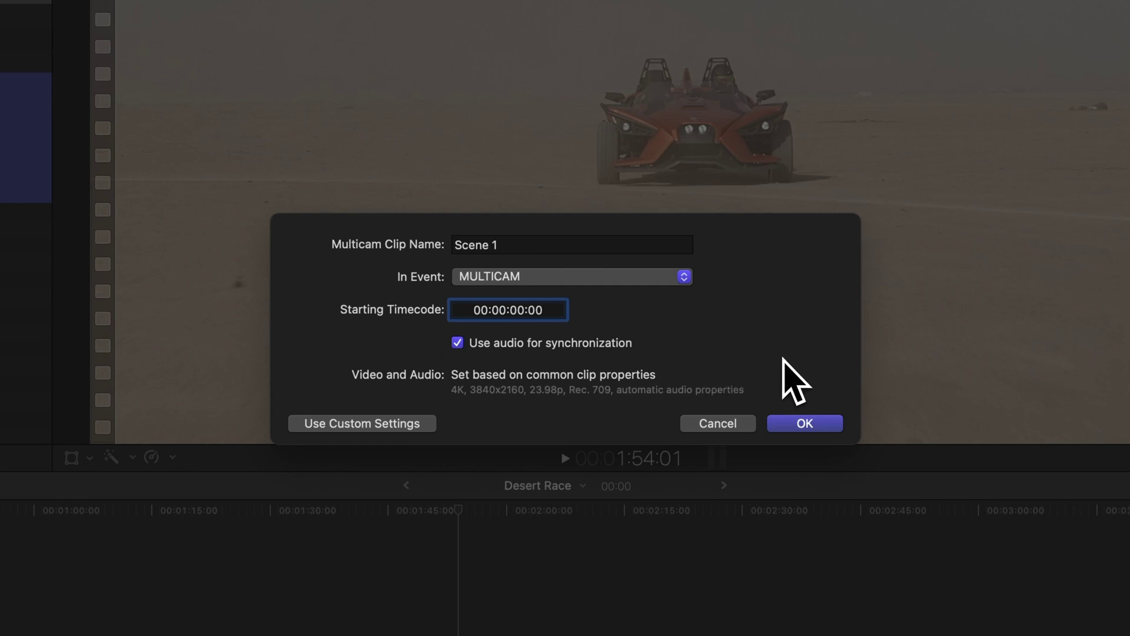
pyautogui.click(821, 427)
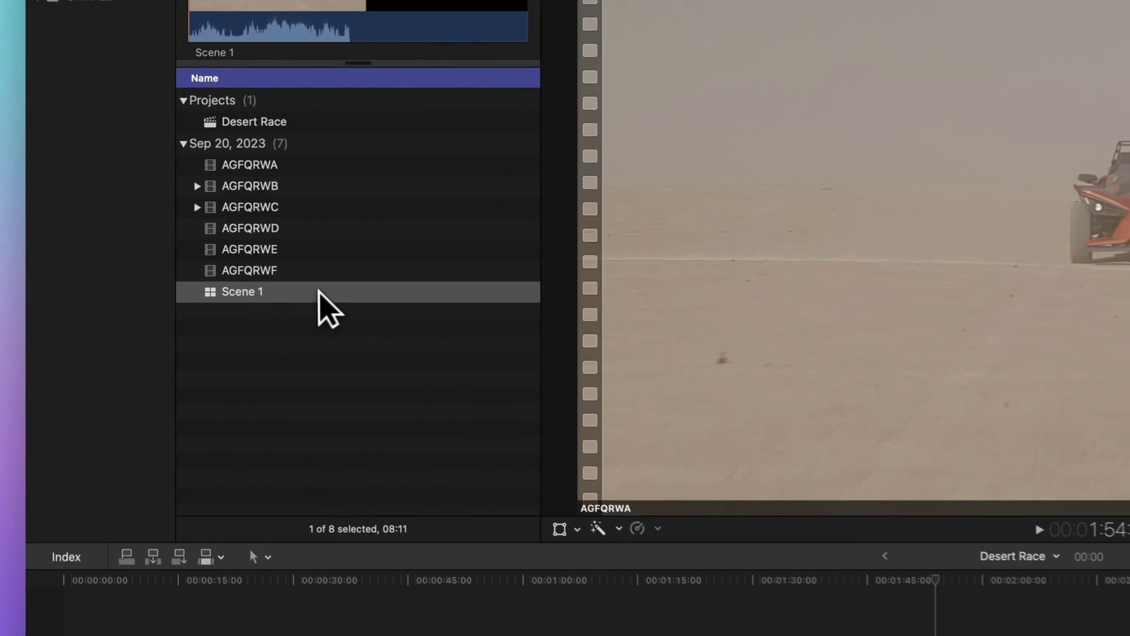
# Open Scene 1 in an enlarged timeline, then undo creating the multicam clip
pyautogui.click(193, 265)
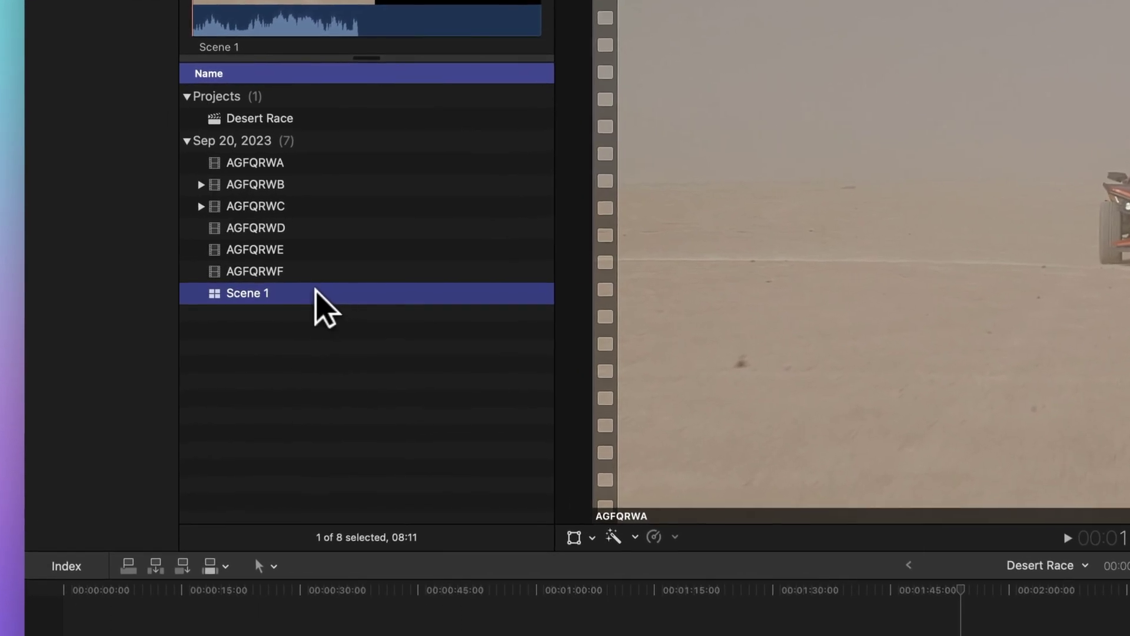
pyautogui.doubleClick(314, 294)
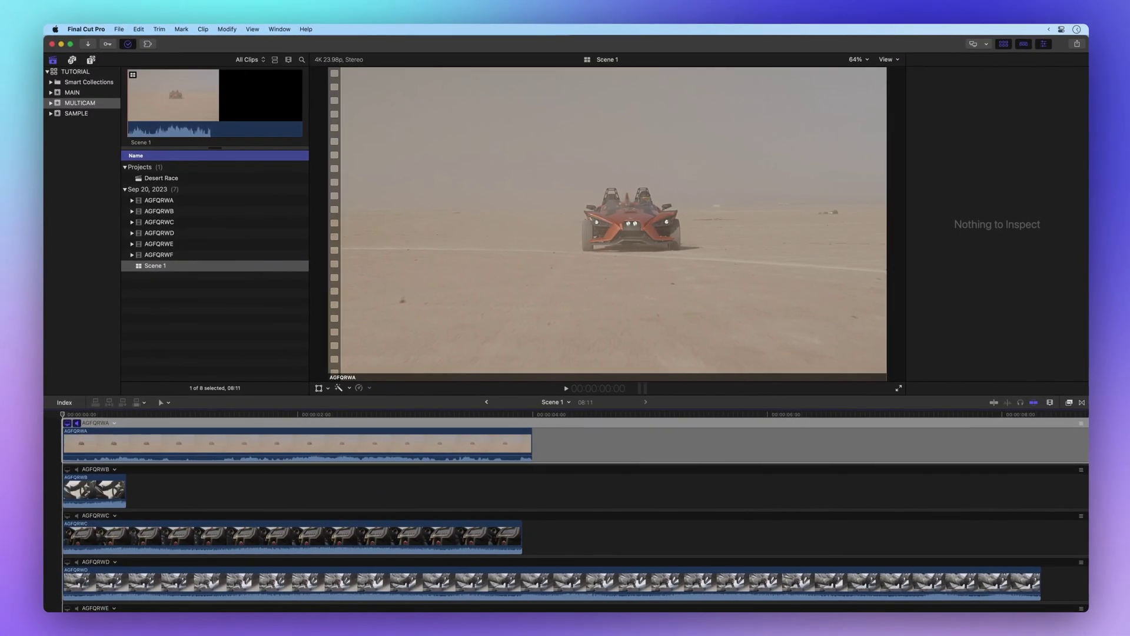
pyautogui.moveTo(356, 393); pyautogui.dragTo(355, 351)
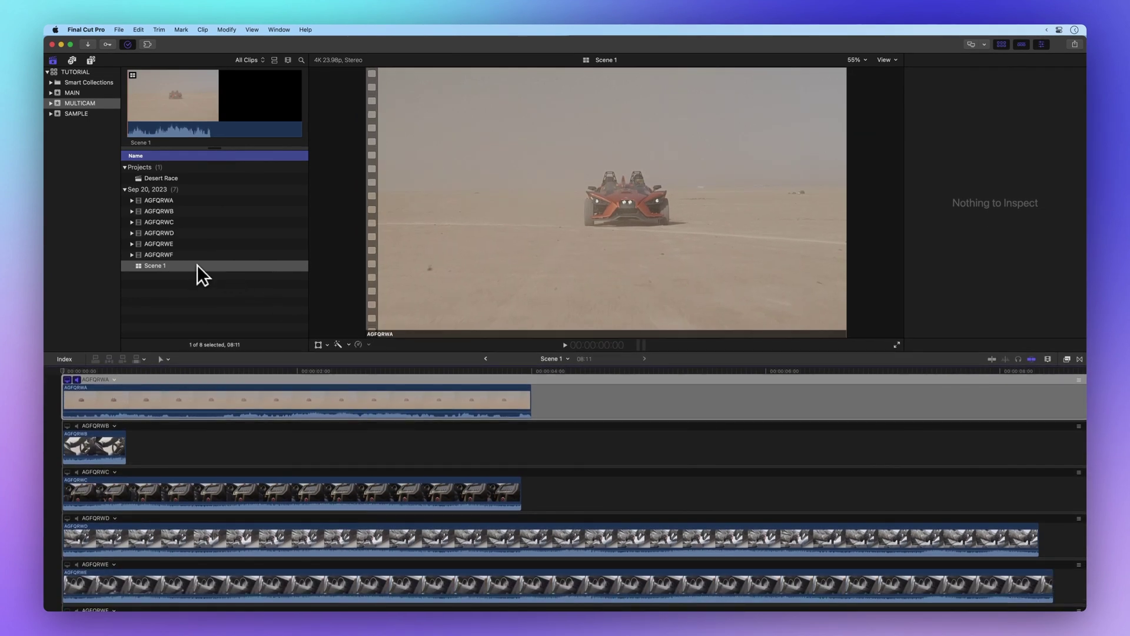
pyautogui.press('super+z')
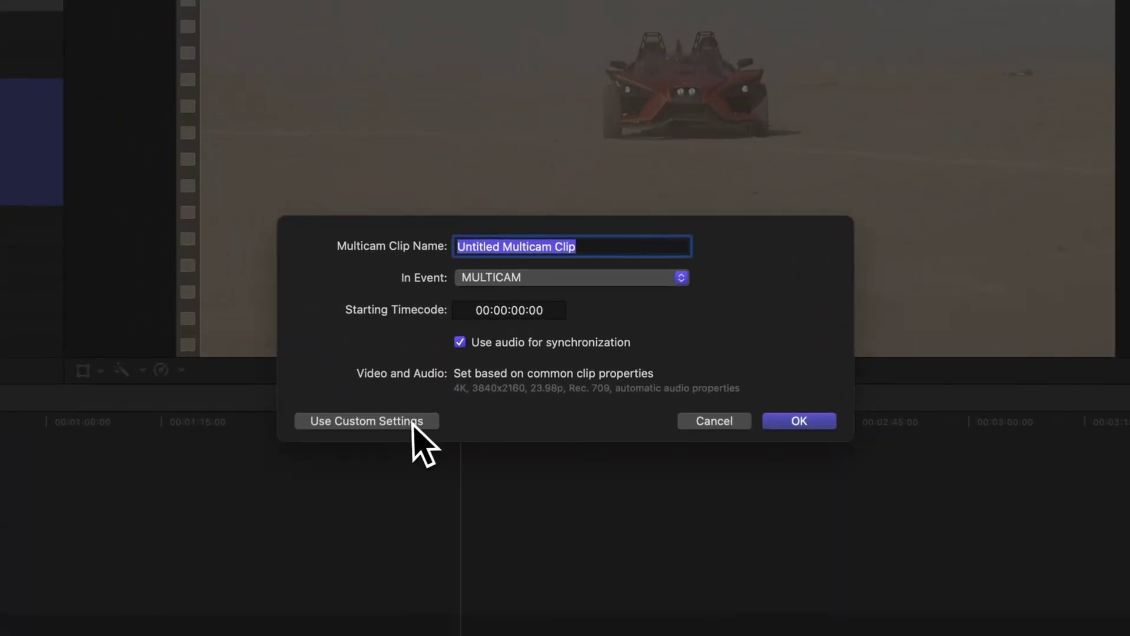
# Switch to custom settings, keep Angle Assembly on Automatic, and view the angle clip ordering choices
pyautogui.click(404, 426)
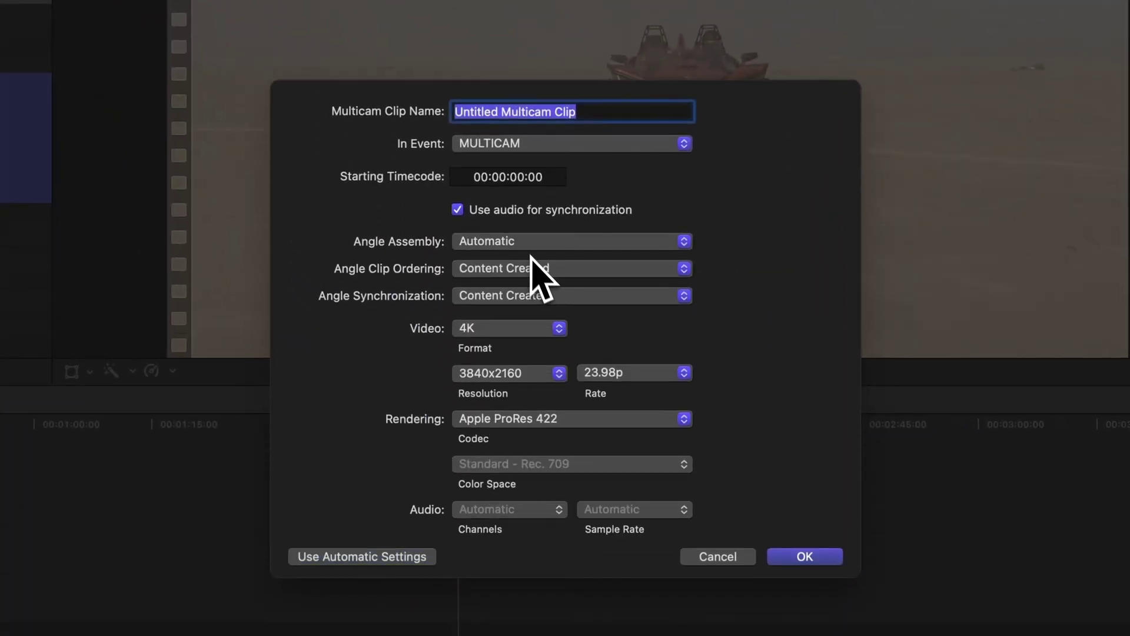
pyautogui.click(540, 242)
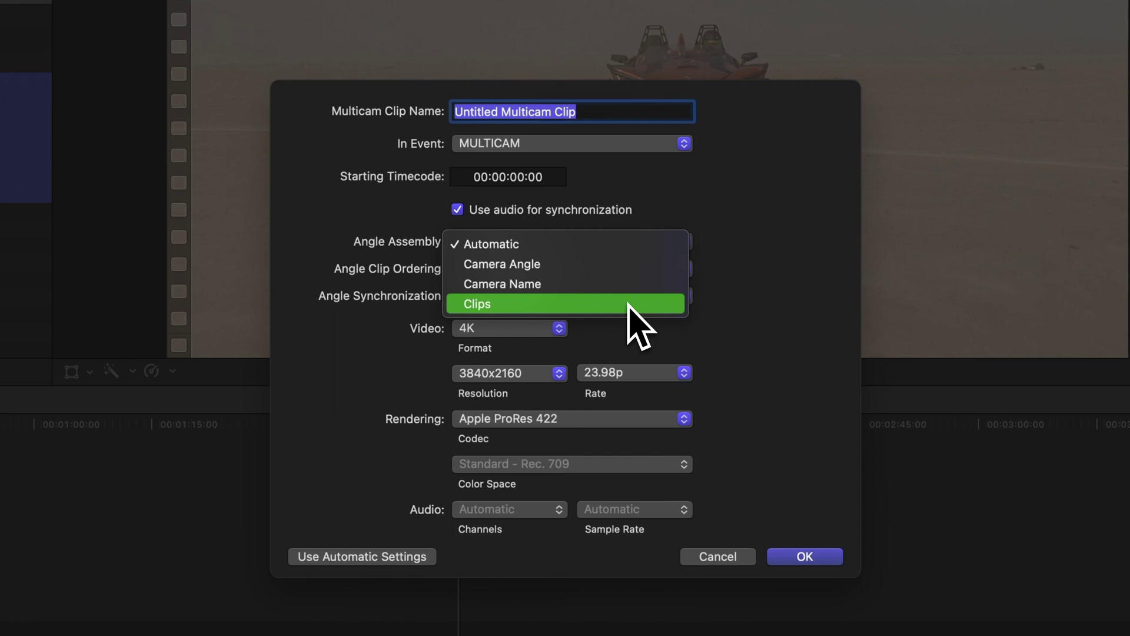
pyautogui.click(624, 247)
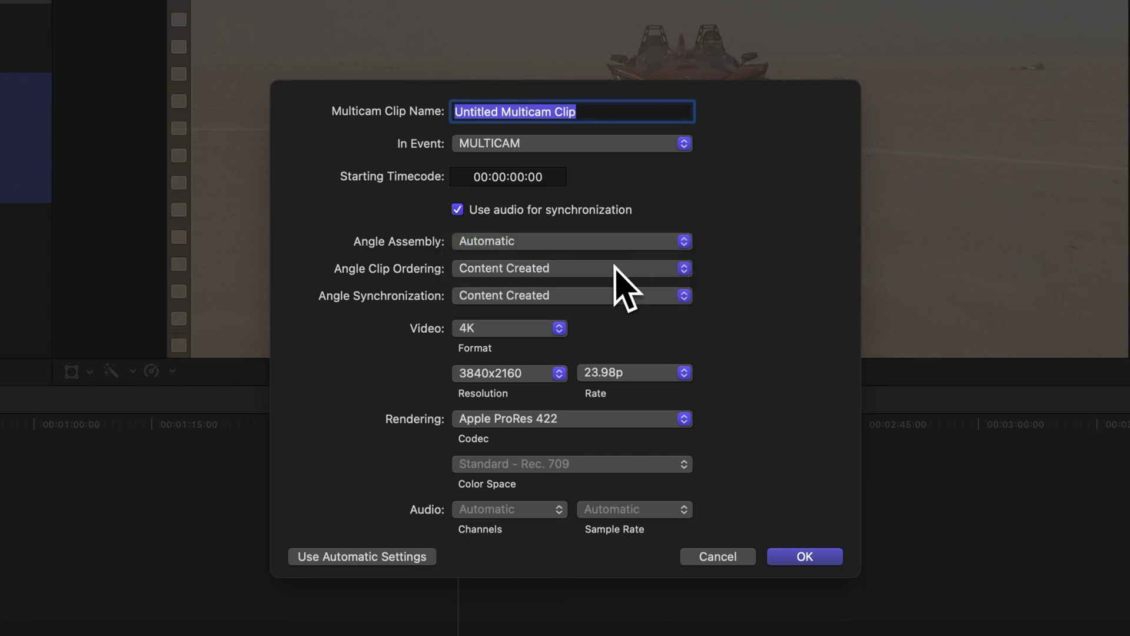
pyautogui.click(617, 269)
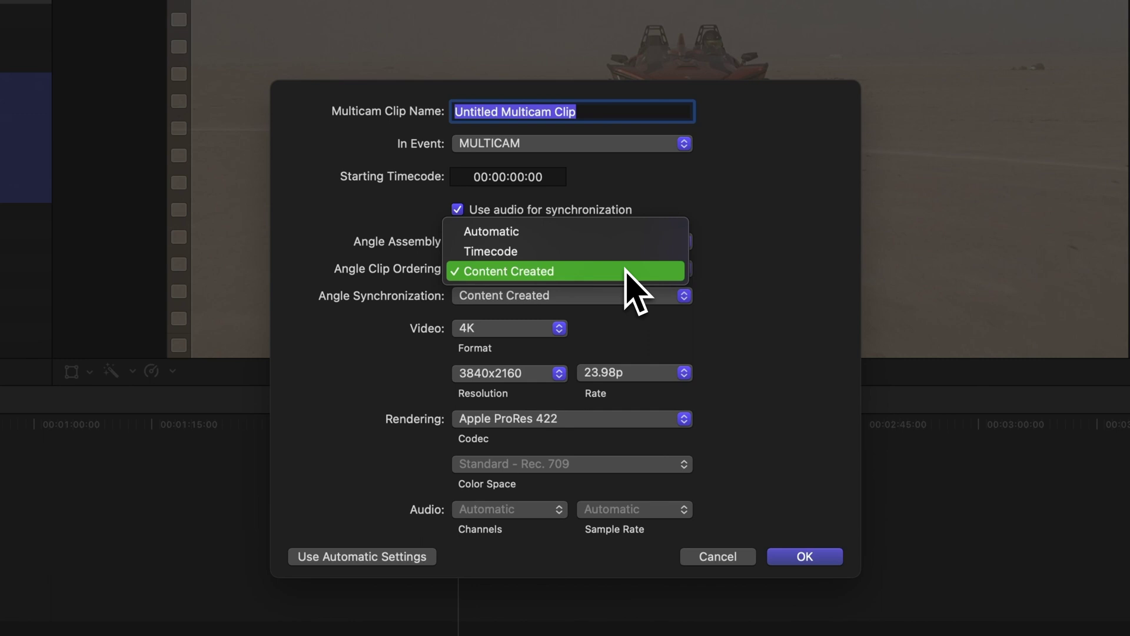
pyautogui.click(625, 271)
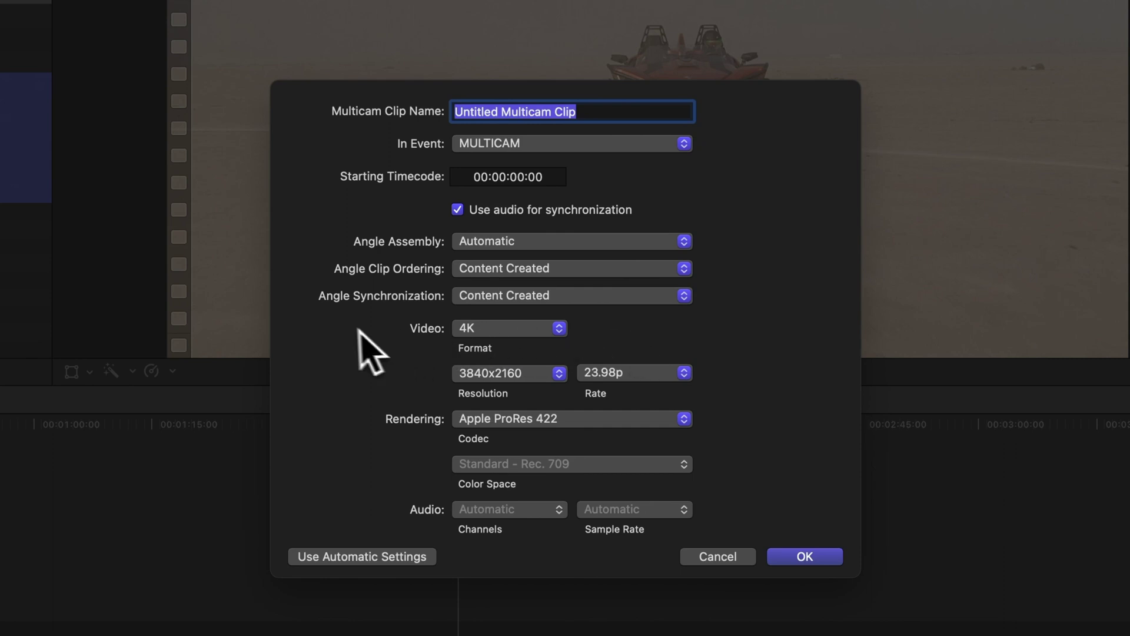
# Keep synchronization on Content Created and the 4K video format, and create the multicam clip
pyautogui.click(663, 296)
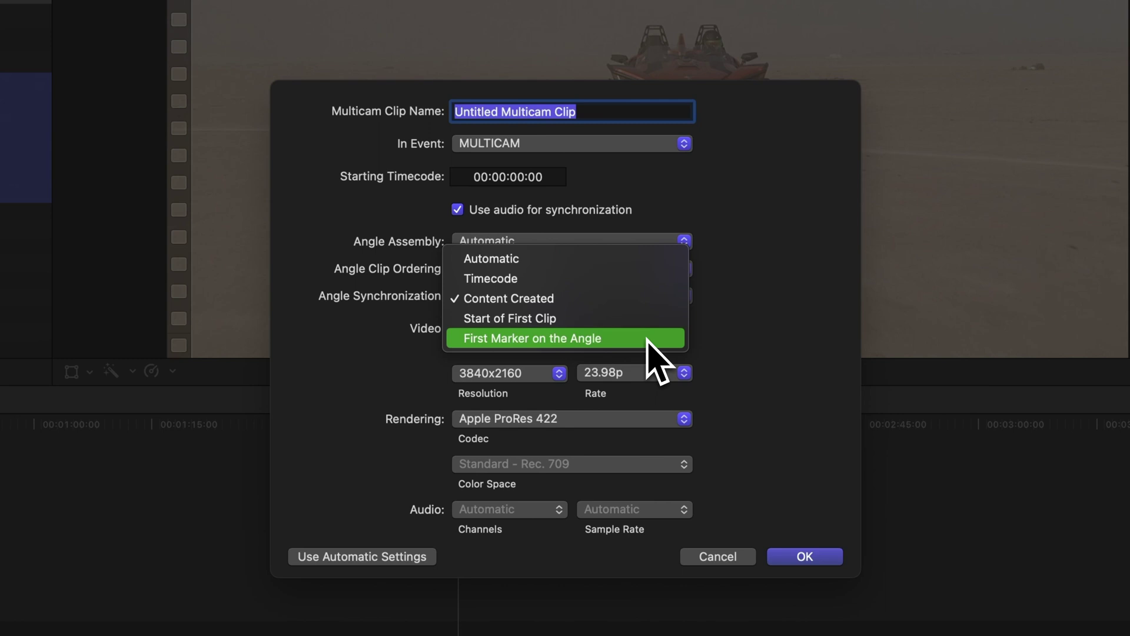
pyautogui.click(631, 298)
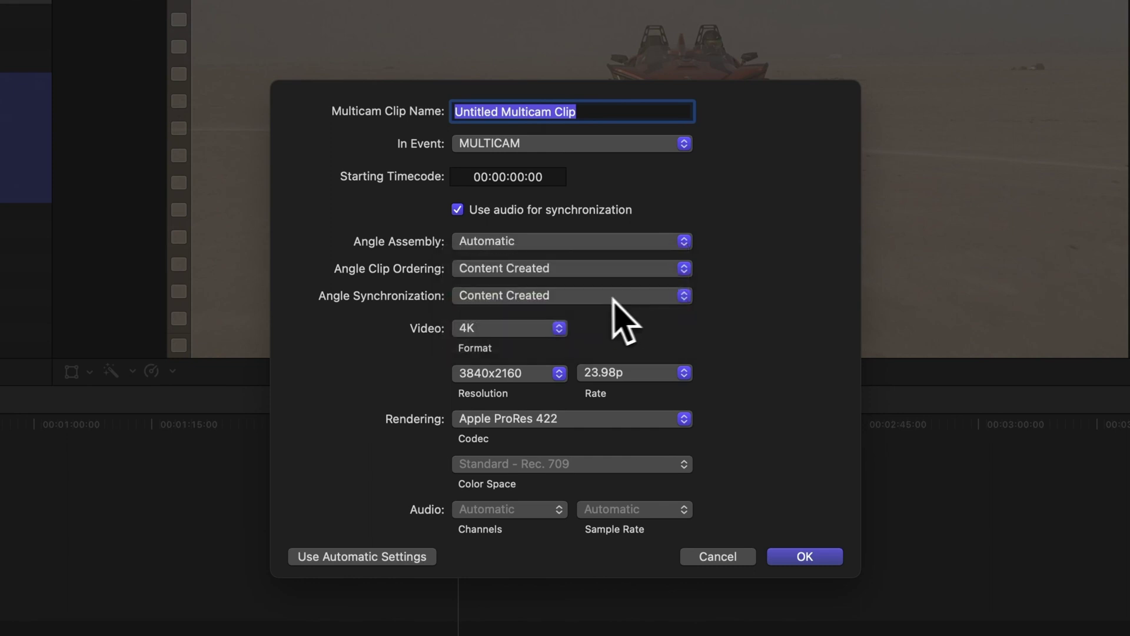
pyautogui.click(526, 330)
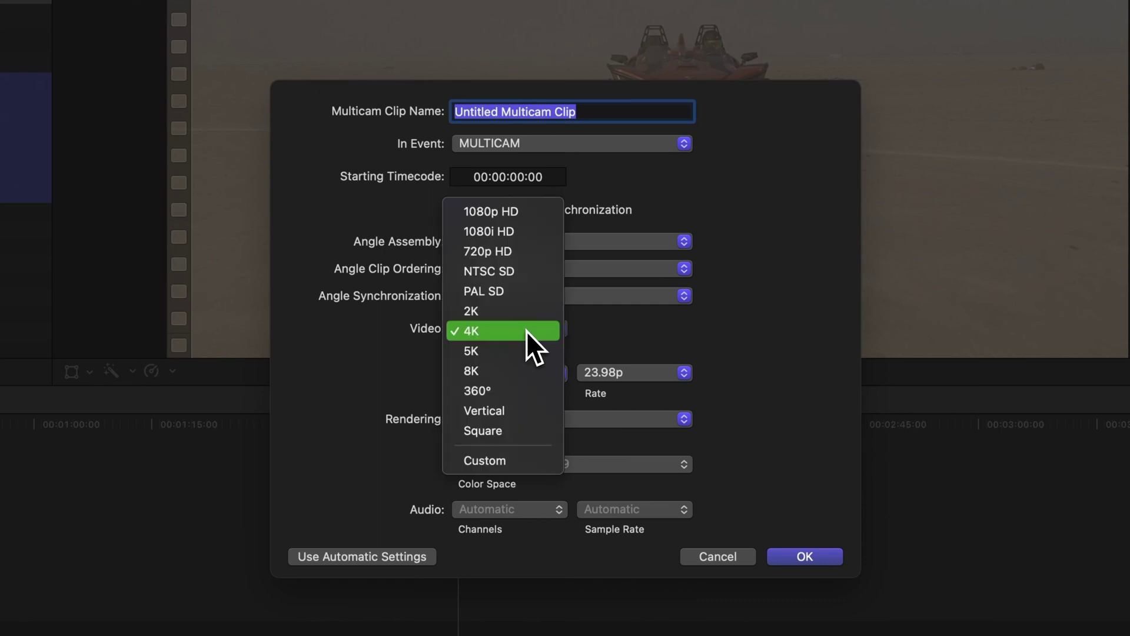
pyautogui.click(526, 331)
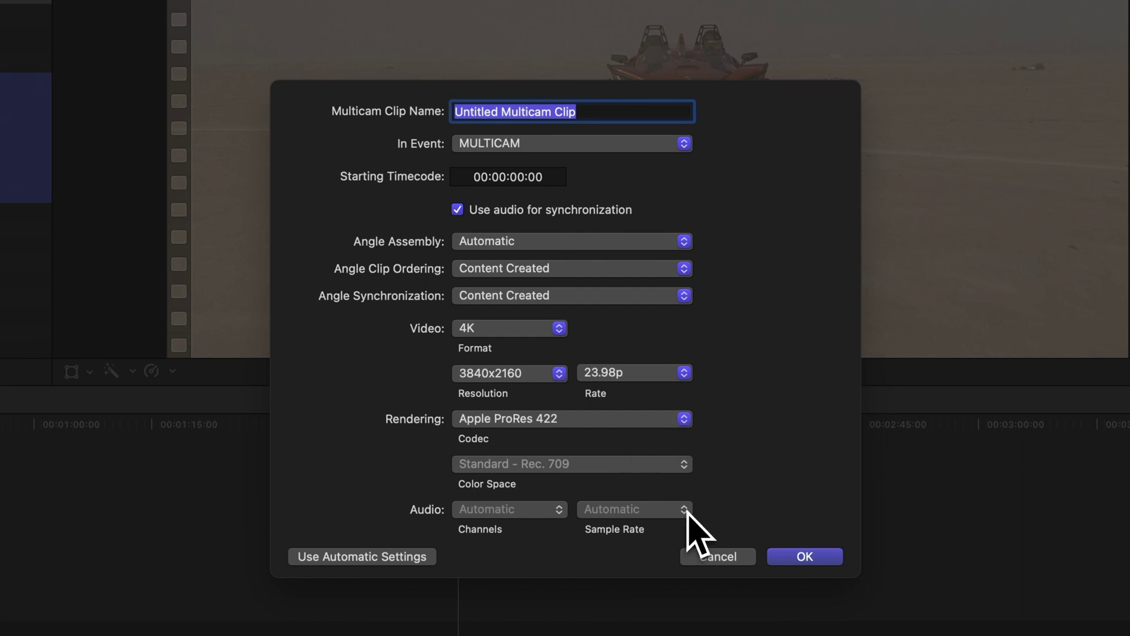
pyautogui.click(804, 557)
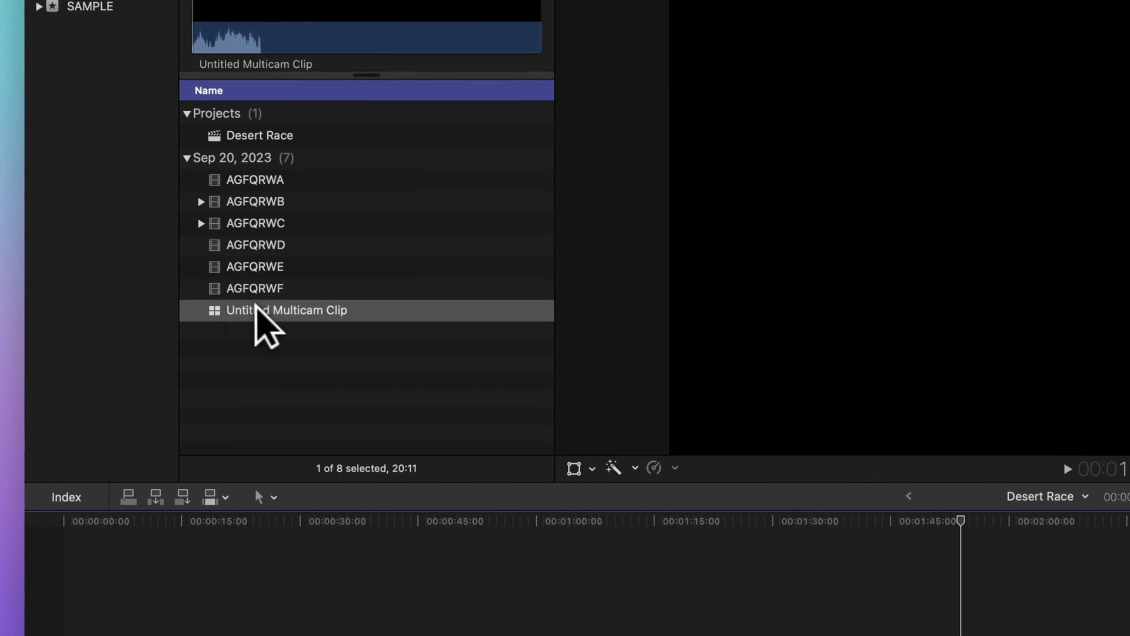
# Open Untitled Multicam Clip in the timeline and scroll through its stacked angles
pyautogui.doubleClick(256, 305)
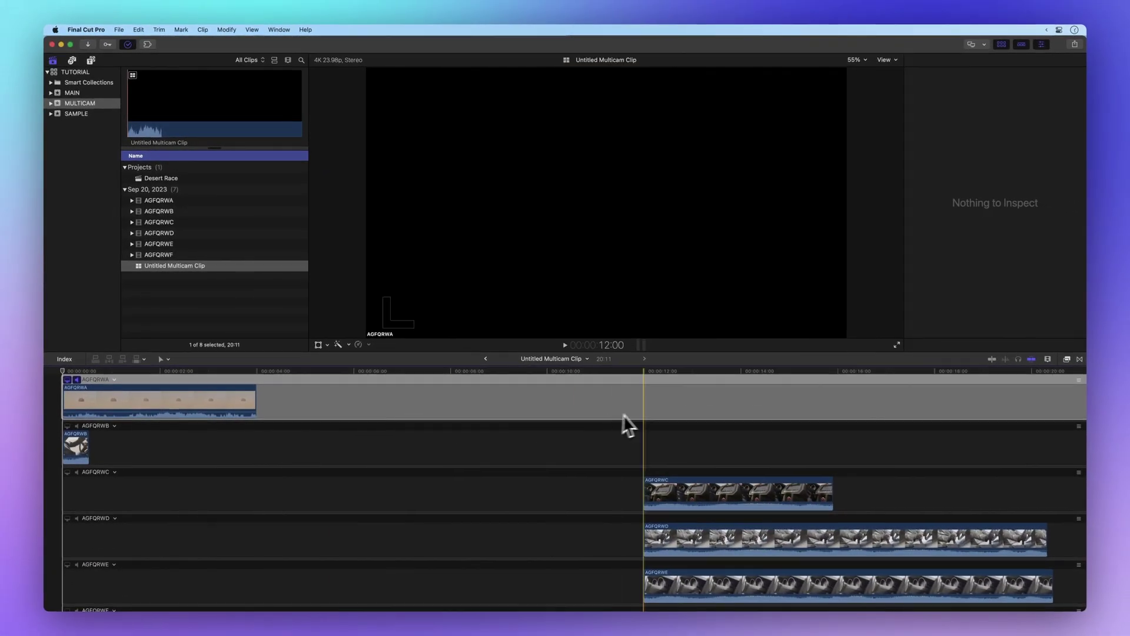
pyautogui.scroll(-3, 645, 413)
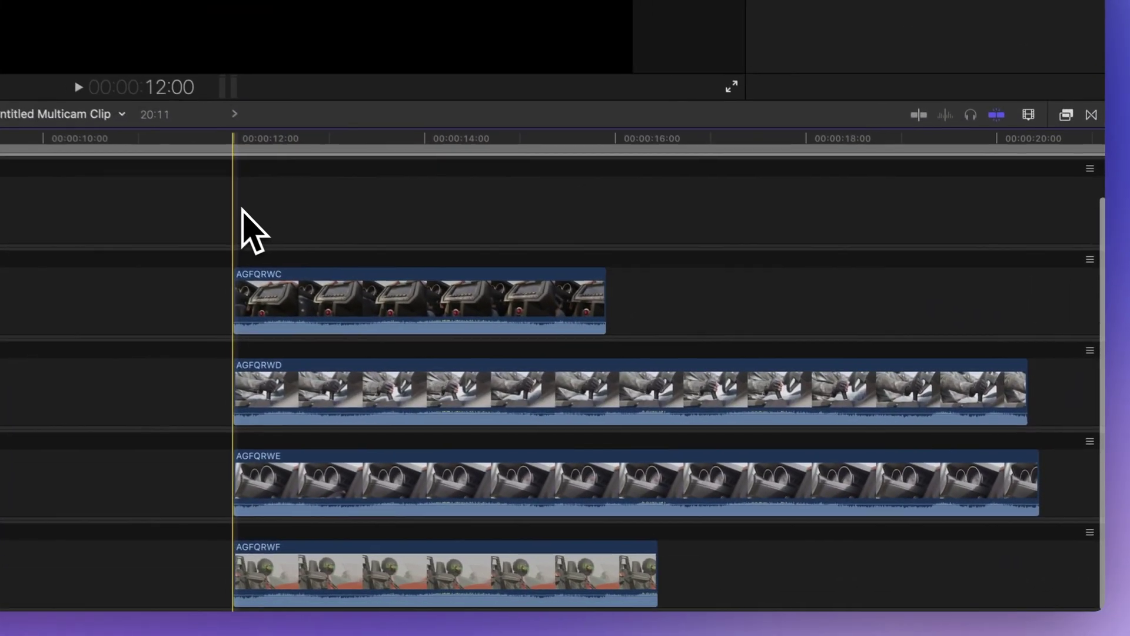
pyautogui.scroll(3, 232, 218)
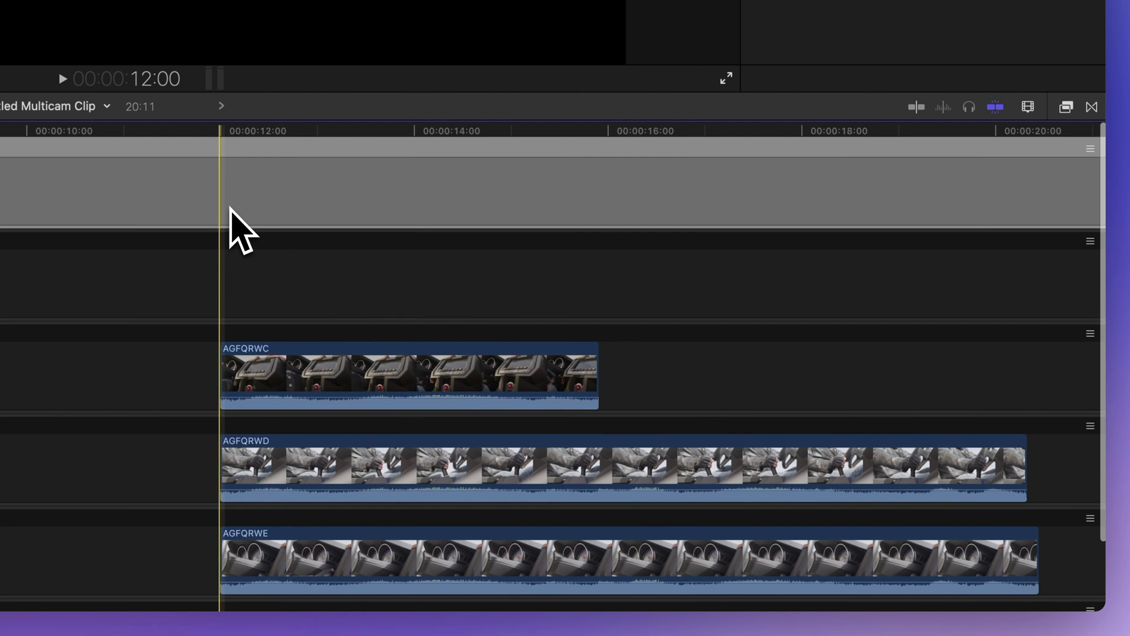
pyautogui.scroll(-3, 231, 212)
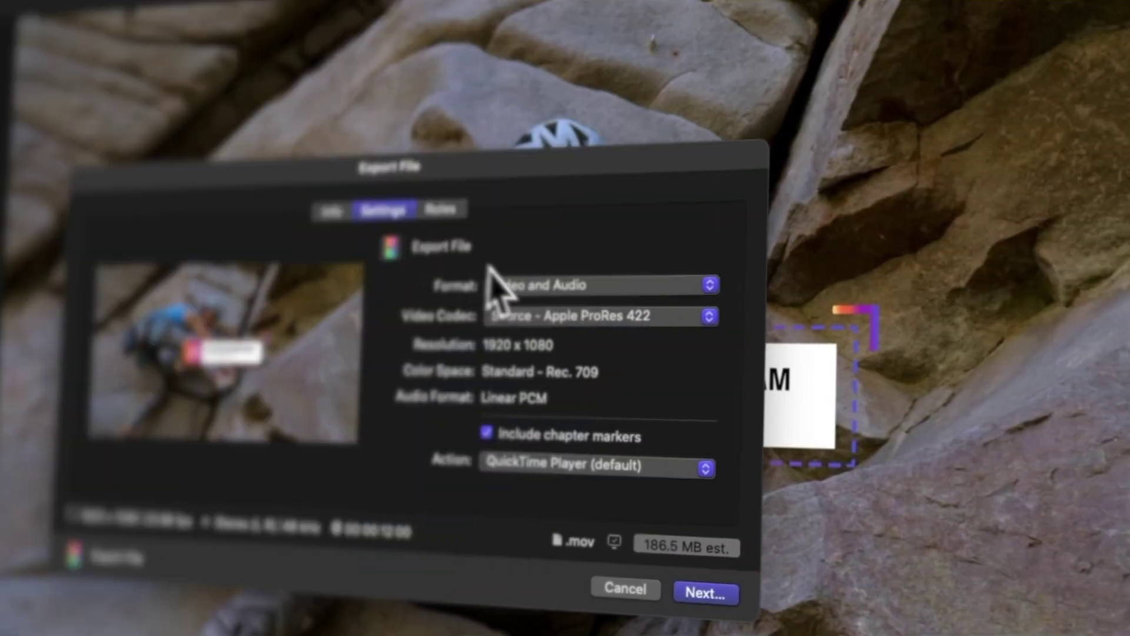
# Keep the export format as Video and Audio and change the video codec to H.264
pyautogui.click(579, 288)
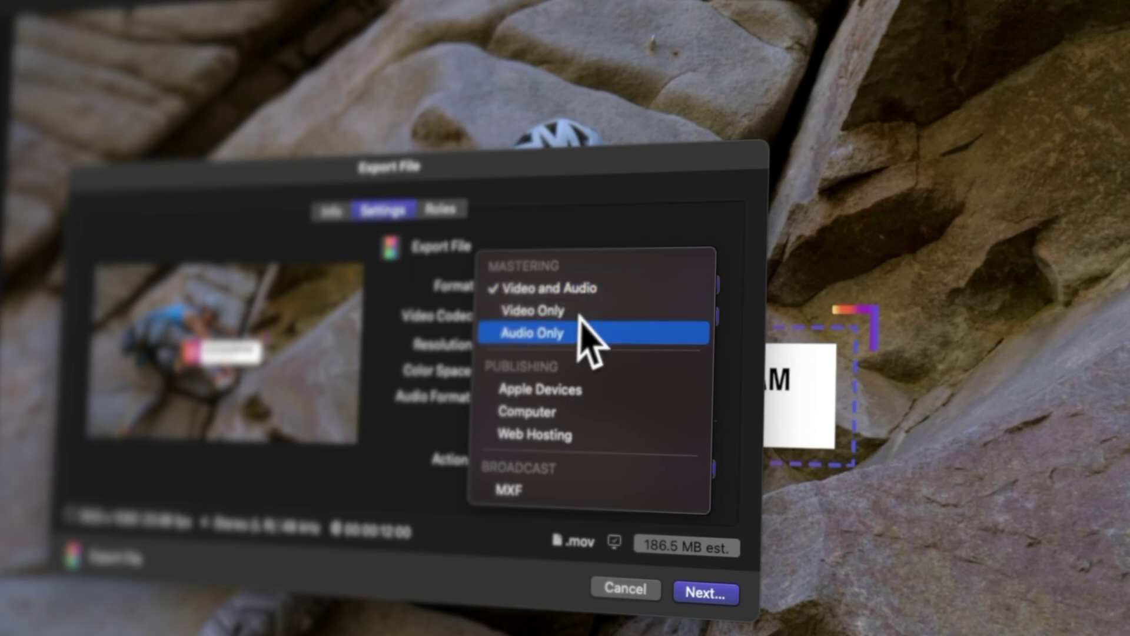
pyautogui.click(575, 298)
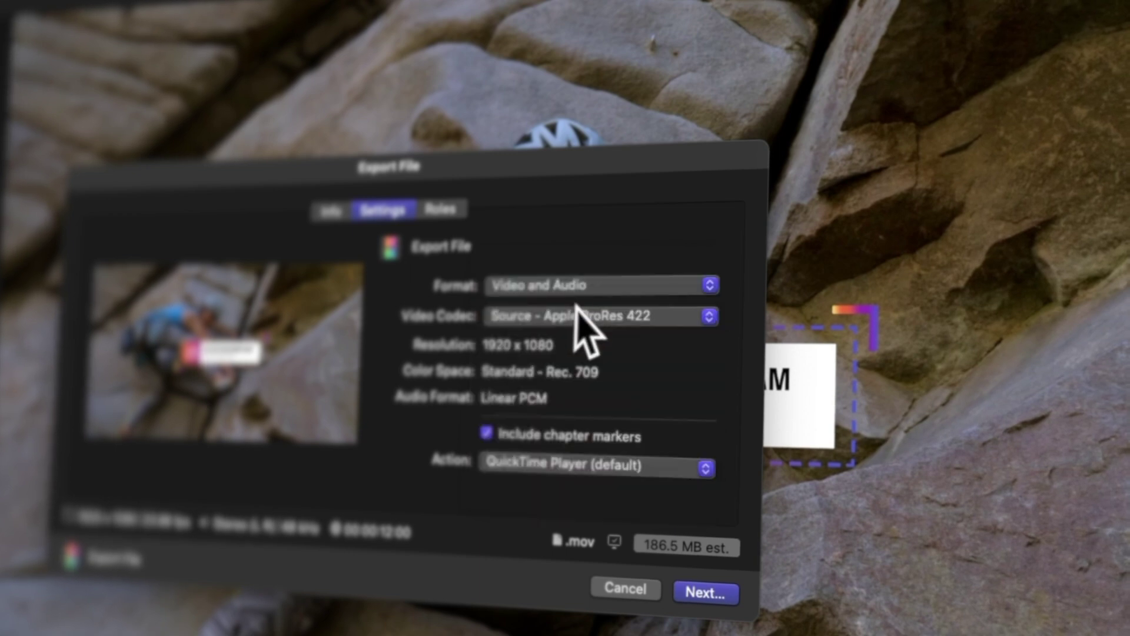
pyautogui.click(582, 319)
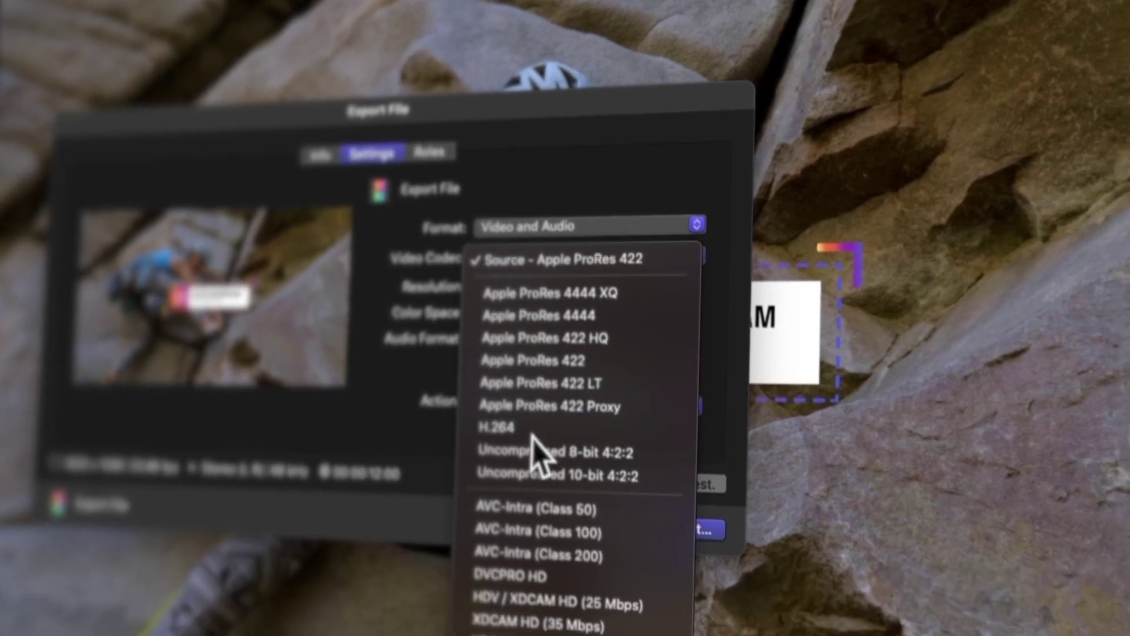
pyautogui.click(532, 430)
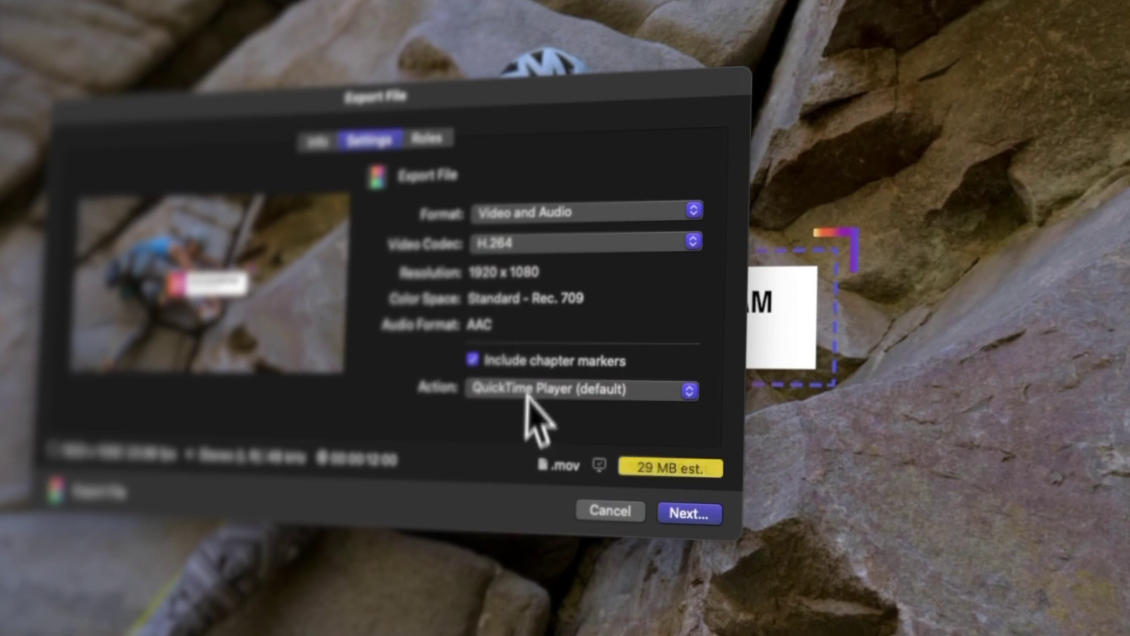